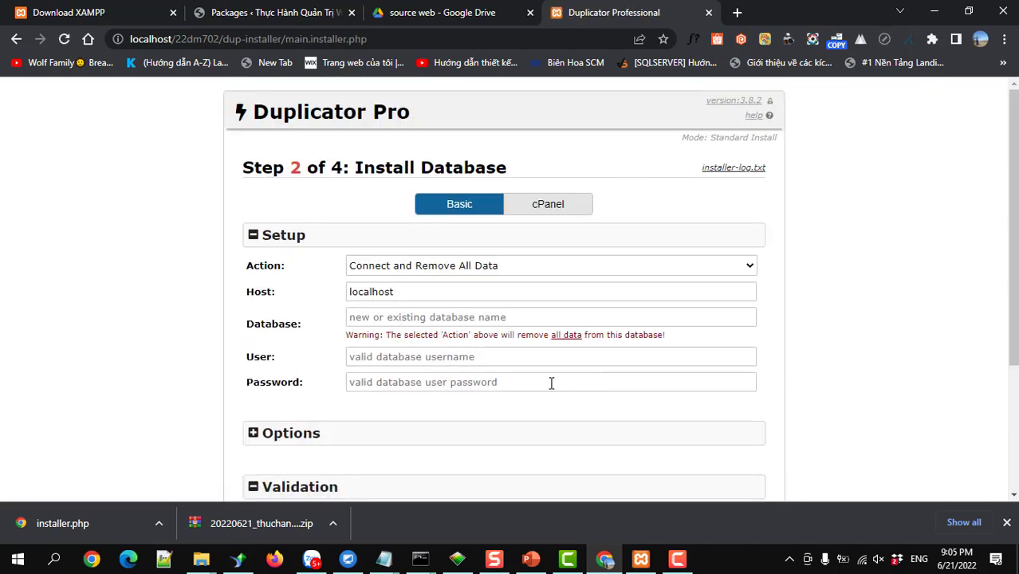
# Leave the Step 2 Database, User and Password fields empty and switch to the XAMPP Control Panel
pyautogui.click(425, 319)
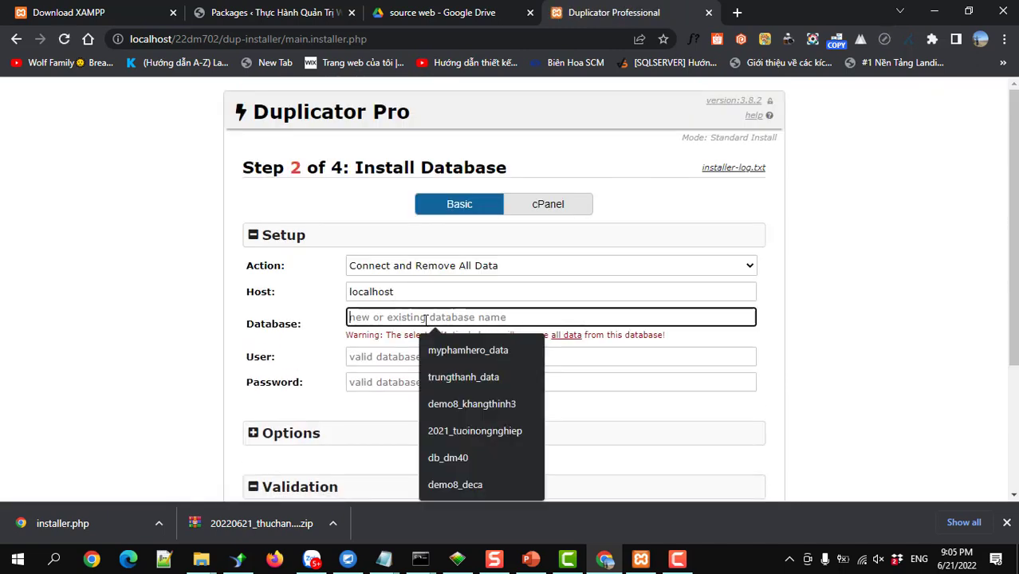
pyautogui.click(397, 356)
pyautogui.click(388, 385)
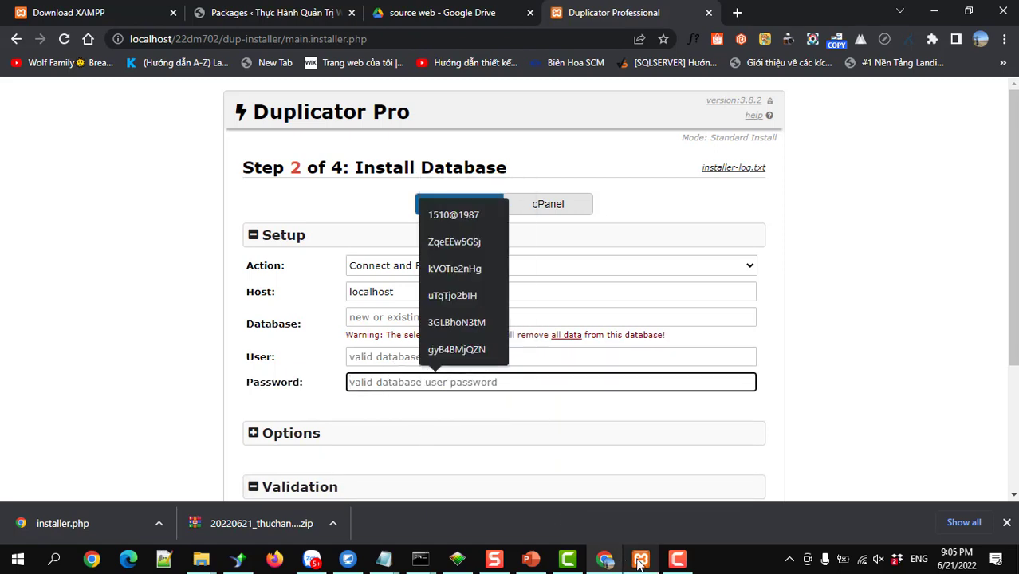
pyautogui.click(640, 558)
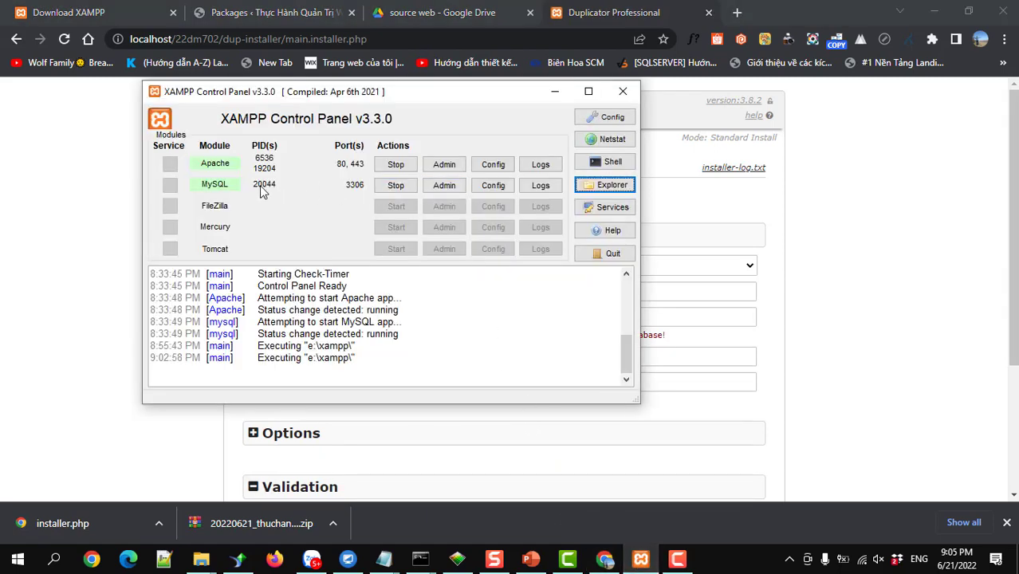
# Launch phpMyAdmin from the MySQL row's Admin button
pyautogui.click(439, 189)
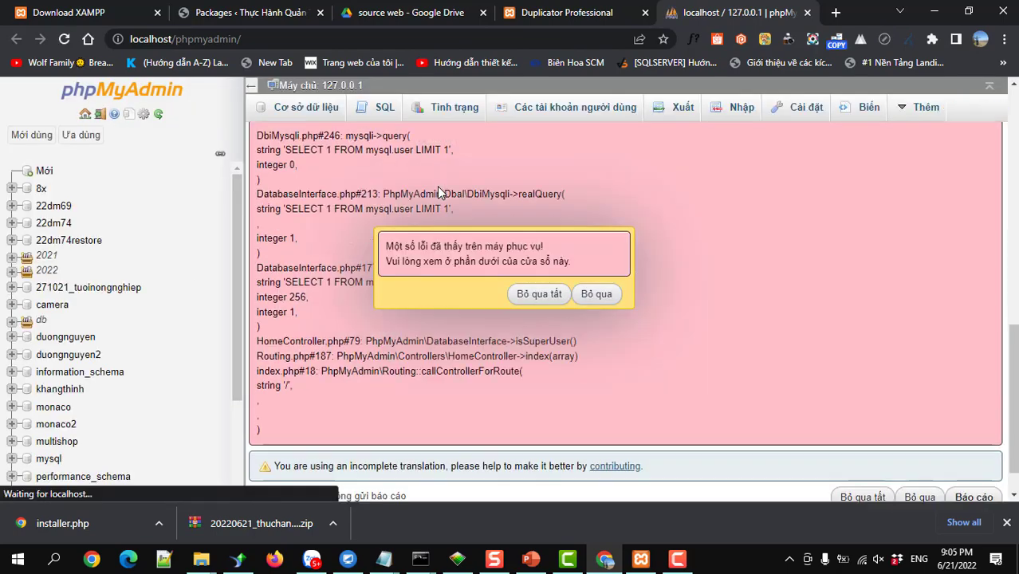
# Dismiss the server error and create and open an empty database named 22dm702
pyautogui.click(597, 293)
pyautogui.click(300, 115)
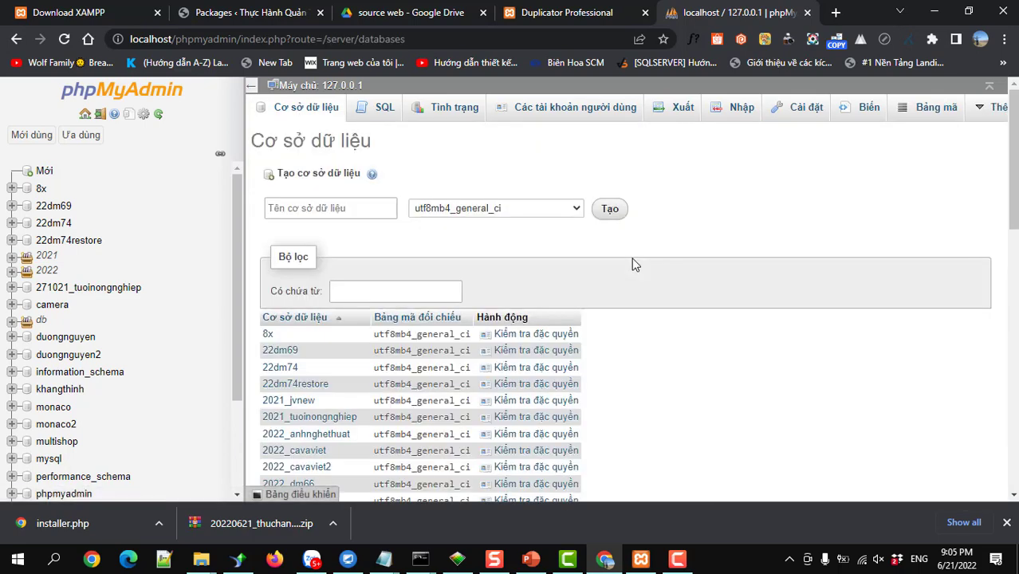
pyautogui.click(323, 204)
pyautogui.write('22dm702')
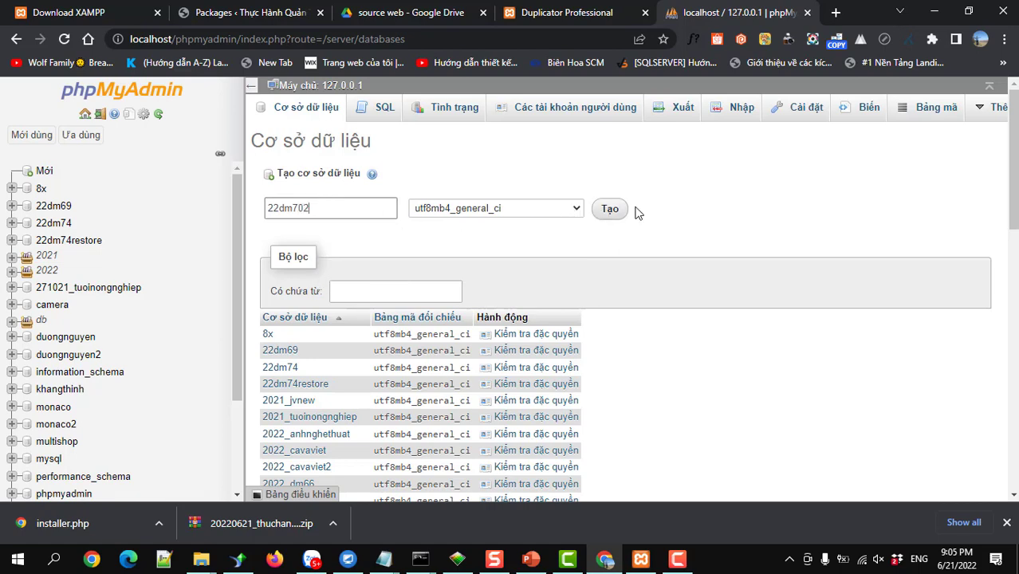
pyautogui.moveTo(313, 208); pyautogui.dragTo(264, 215)
pyautogui.click(610, 213)
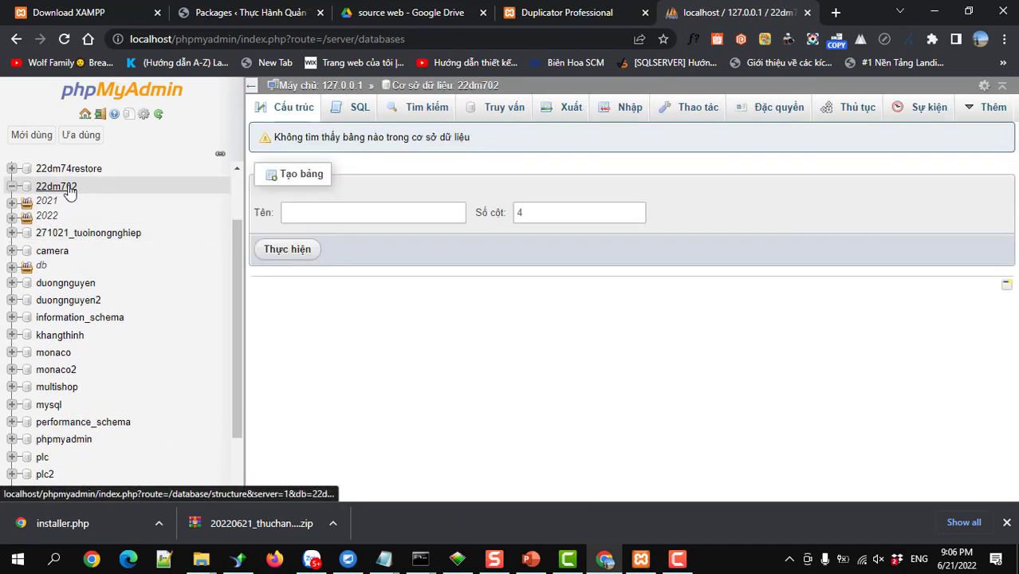
pyautogui.click(83, 187)
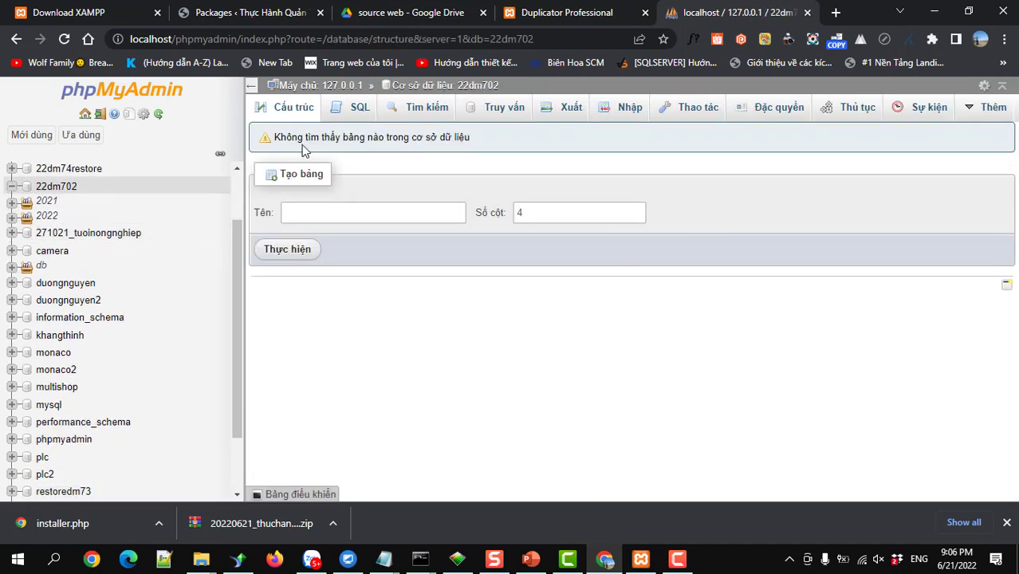
pyautogui.click(558, 15)
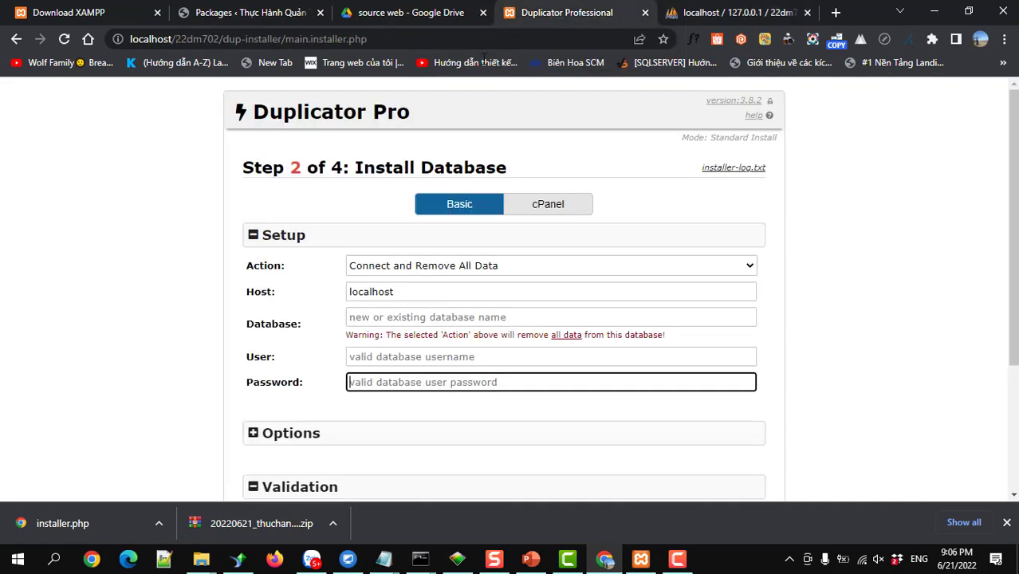
# Enter database 22dm702 with user root and leave the password empty
pyautogui.click(370, 319)
pyautogui.write('22dm7')
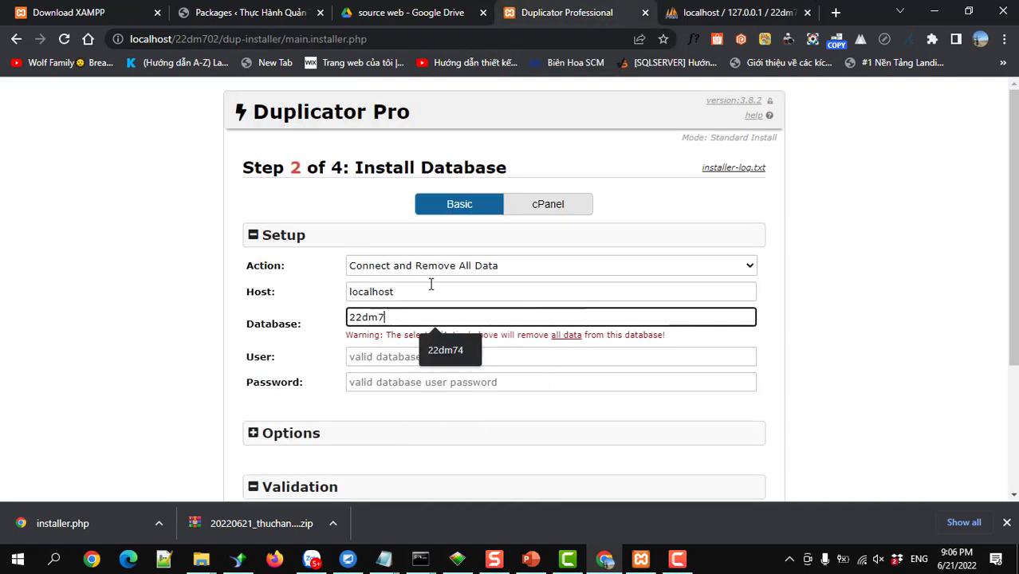
pyautogui.write('02')
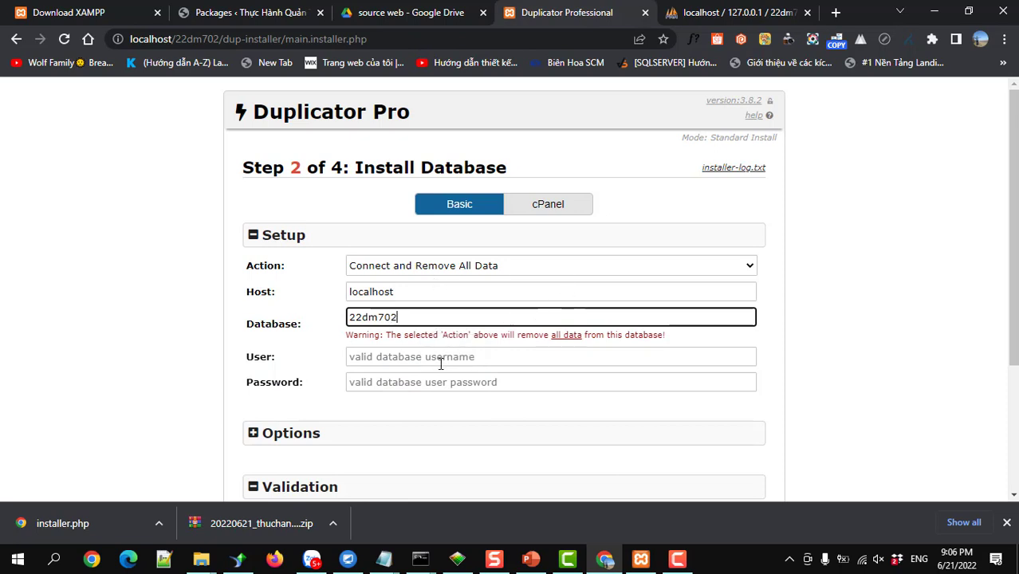
pyautogui.click(440, 358)
pyautogui.write('root')
pyautogui.press('Tab')
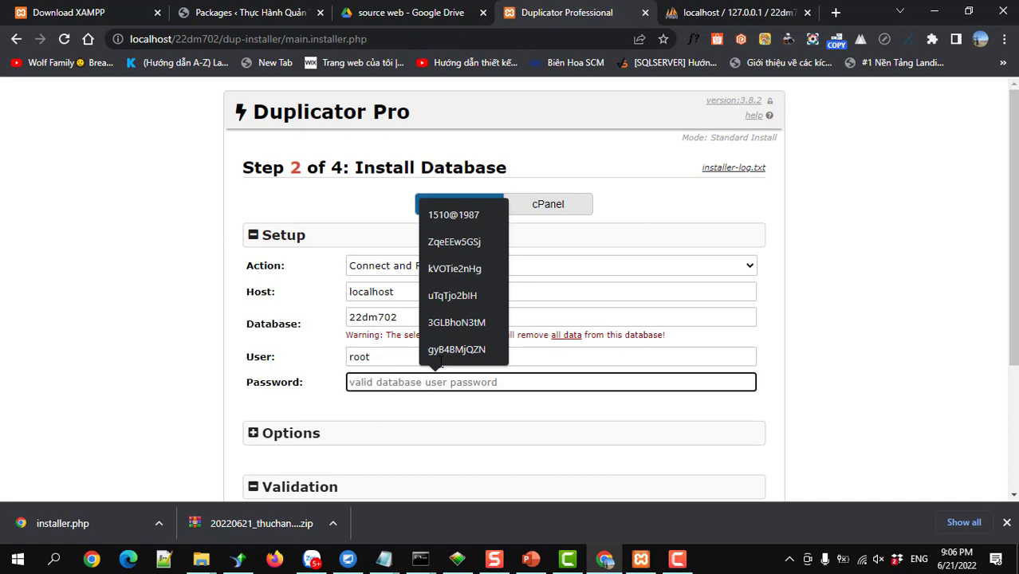
# Run the database connection test and proceed once it passes
pyautogui.scroll(-2, 437, 363)
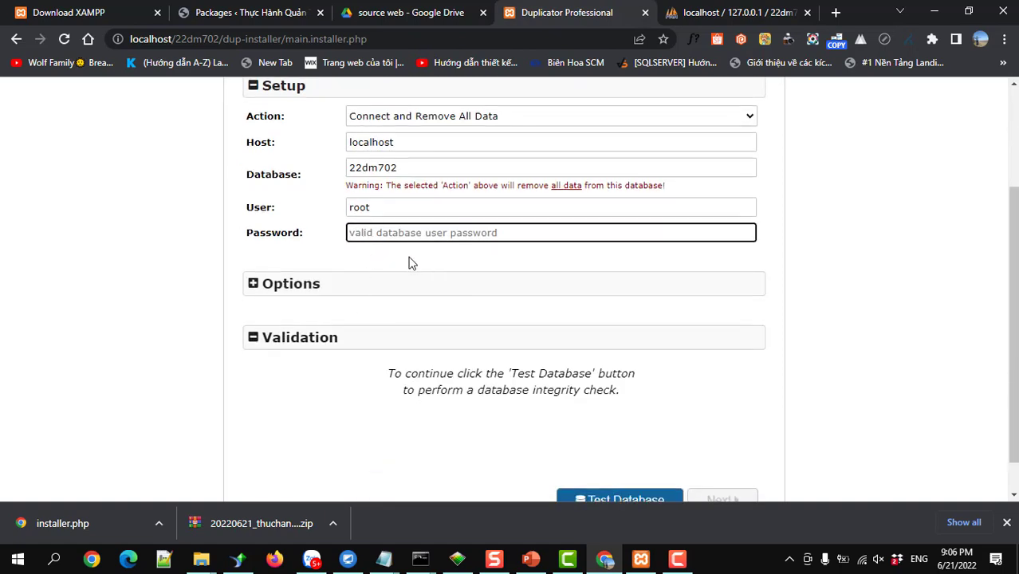
pyautogui.scroll(-1, 408, 282)
pyautogui.click(612, 463)
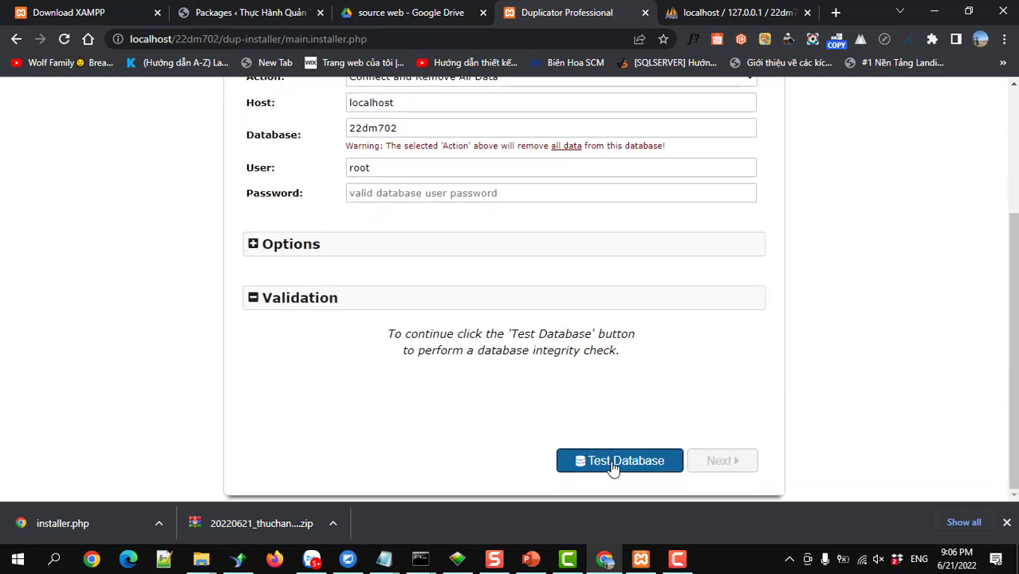
pyautogui.click(715, 467)
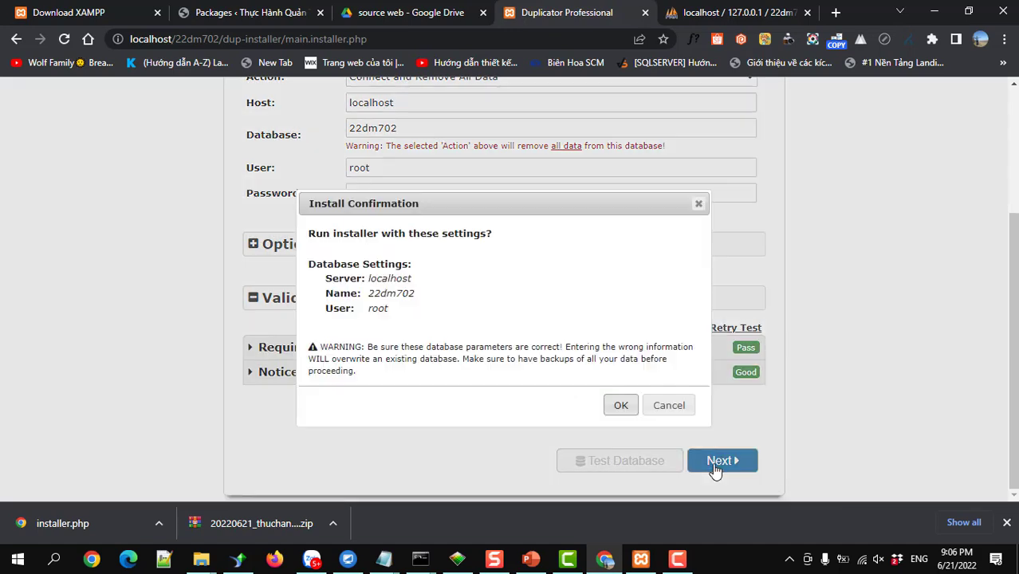
# Confirm the database install, keep the existing site title, and expand the Step 3 options
pyautogui.click(619, 406)
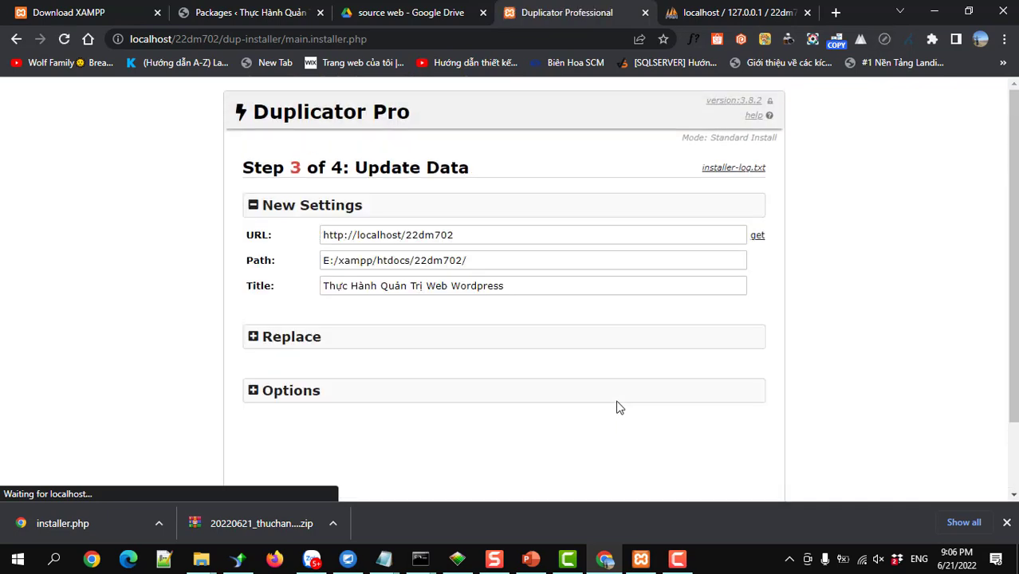
pyautogui.moveTo(510, 285); pyautogui.dragTo(317, 295)
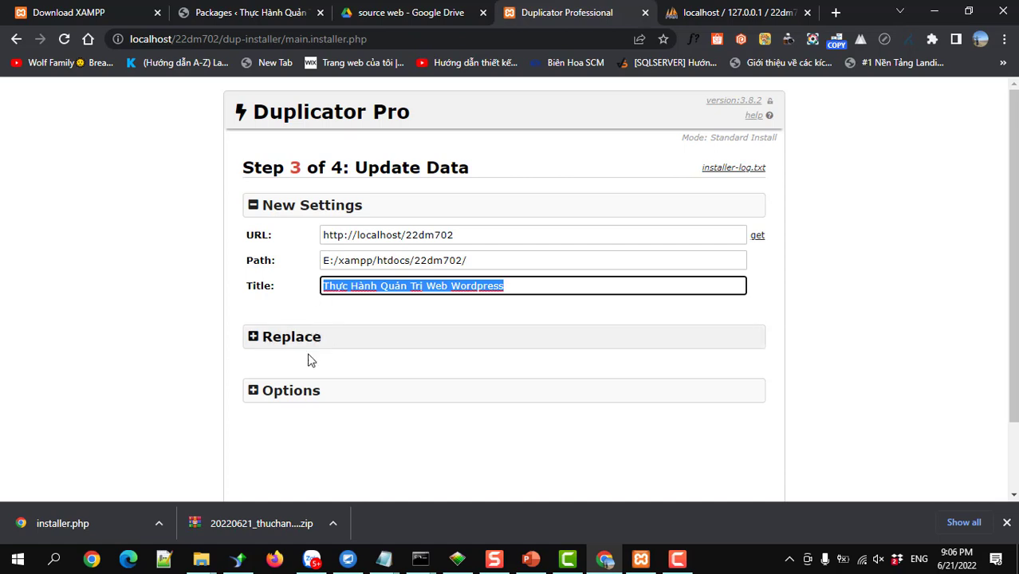
pyautogui.click(279, 390)
pyautogui.scroll(-3, 277, 391)
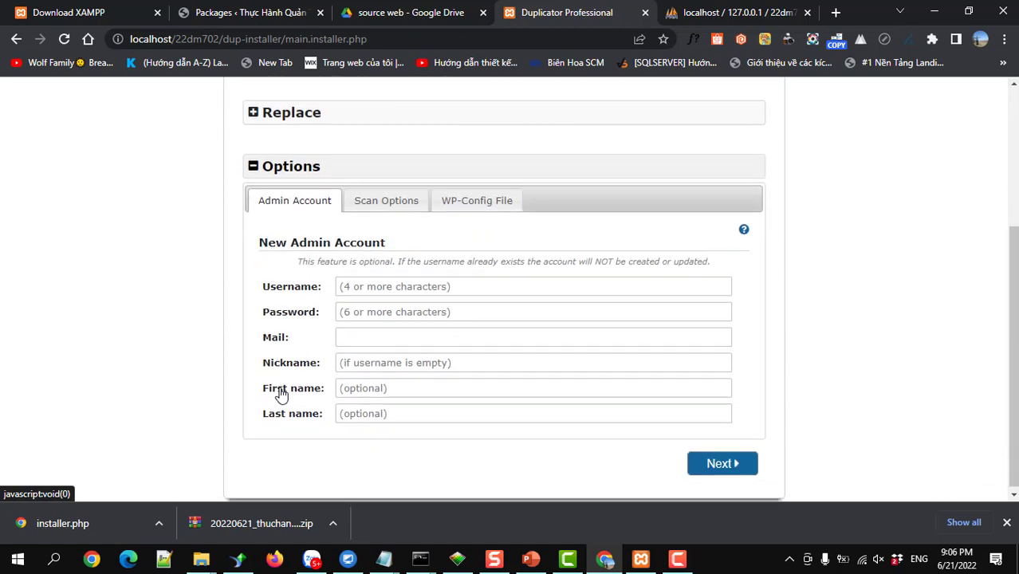
pyautogui.click(357, 286)
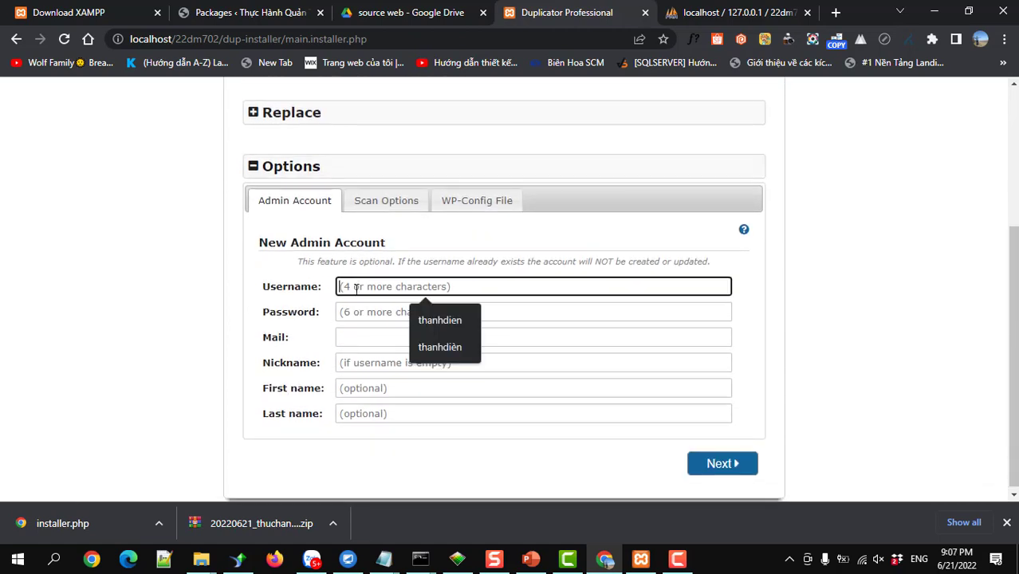
pyautogui.click(357, 312)
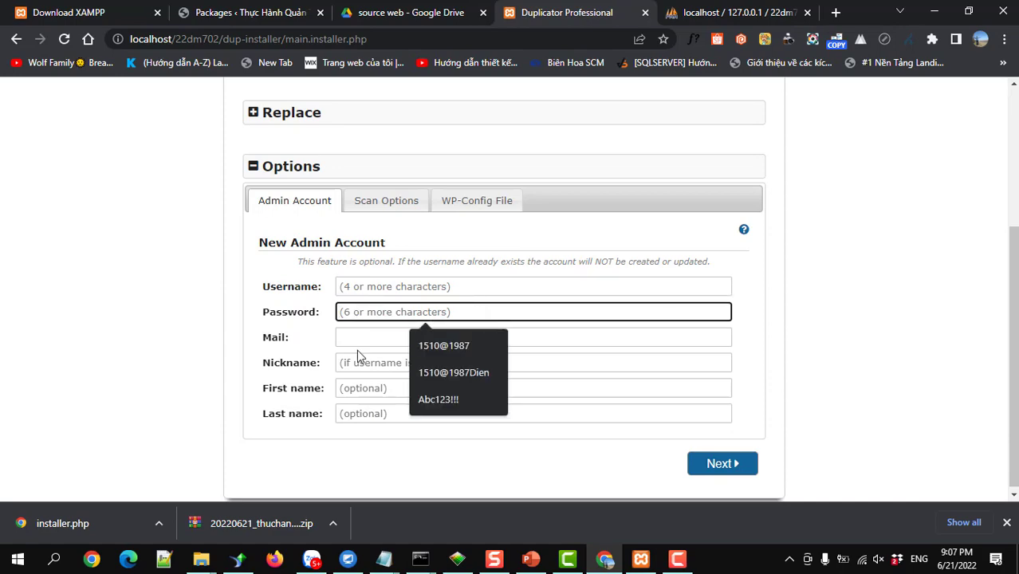
pyautogui.click(357, 338)
pyautogui.click(358, 365)
pyautogui.click(356, 389)
pyautogui.click(355, 412)
pyautogui.scroll(3, 355, 402)
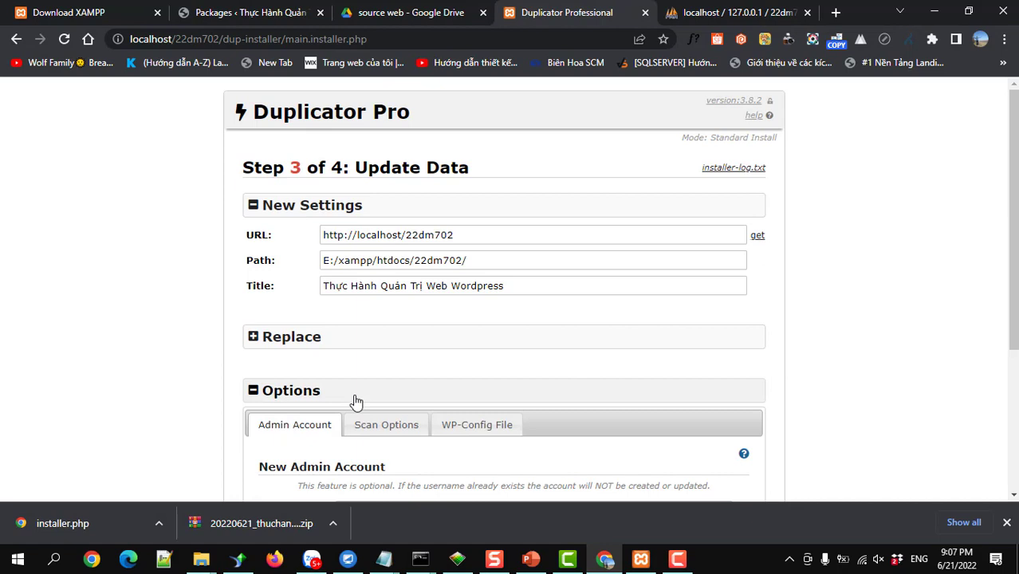
pyautogui.scroll(-2, 356, 400)
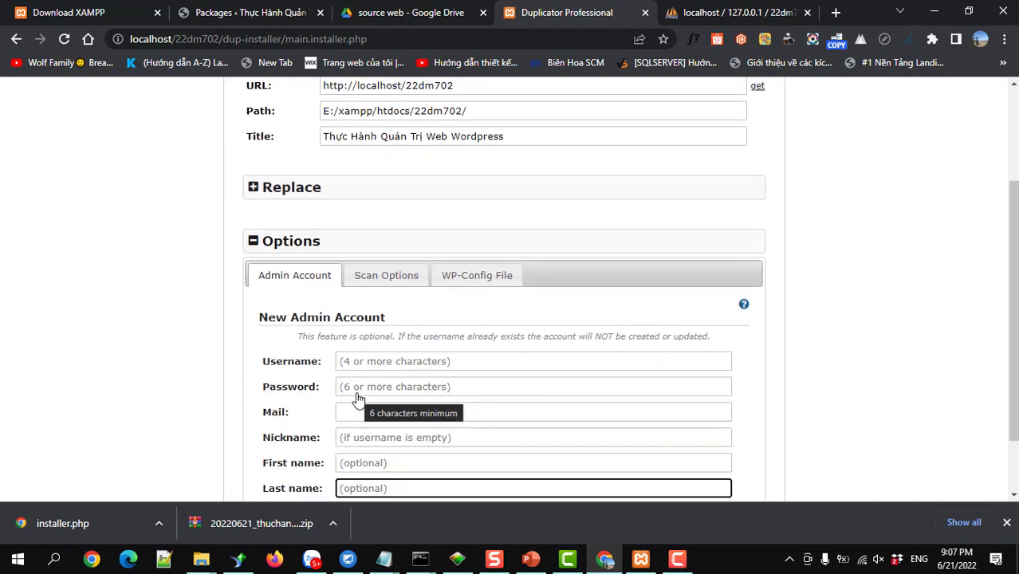
pyautogui.scroll(-2, 691, 380)
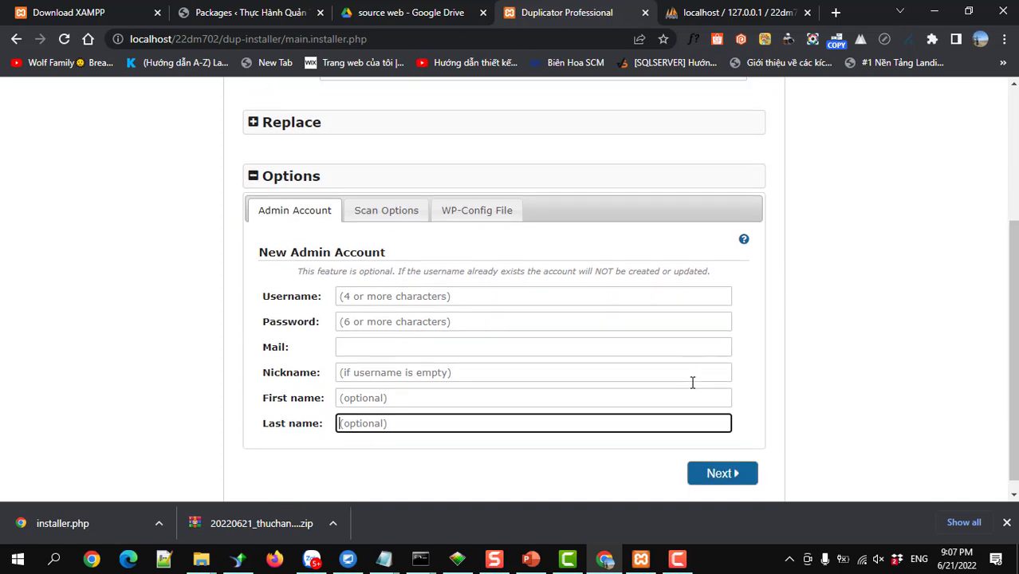
pyautogui.click(716, 461)
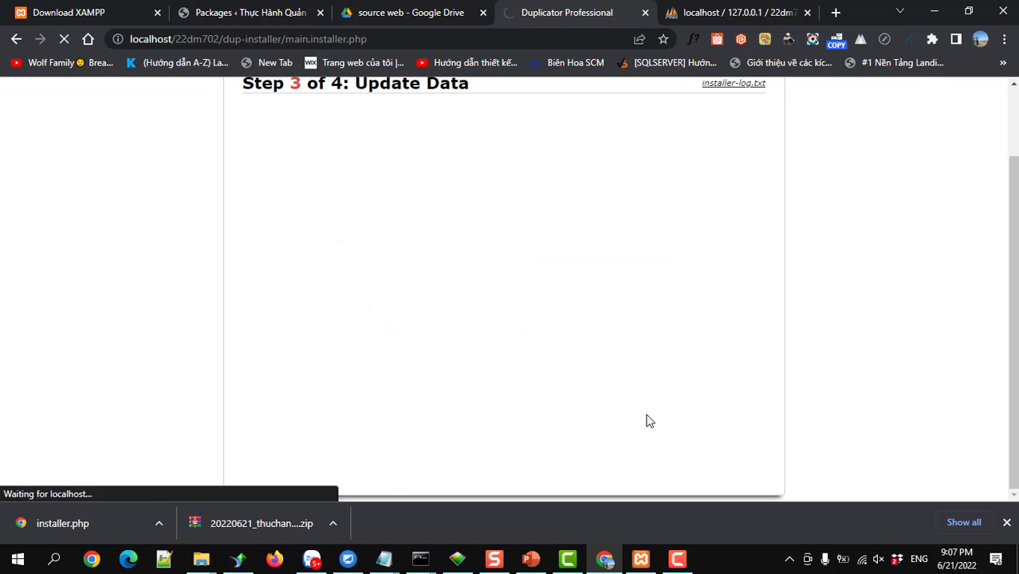
# Sign in to the WordPress admin with the administrator's username and password, verifying the password first
pyautogui.click(319, 232)
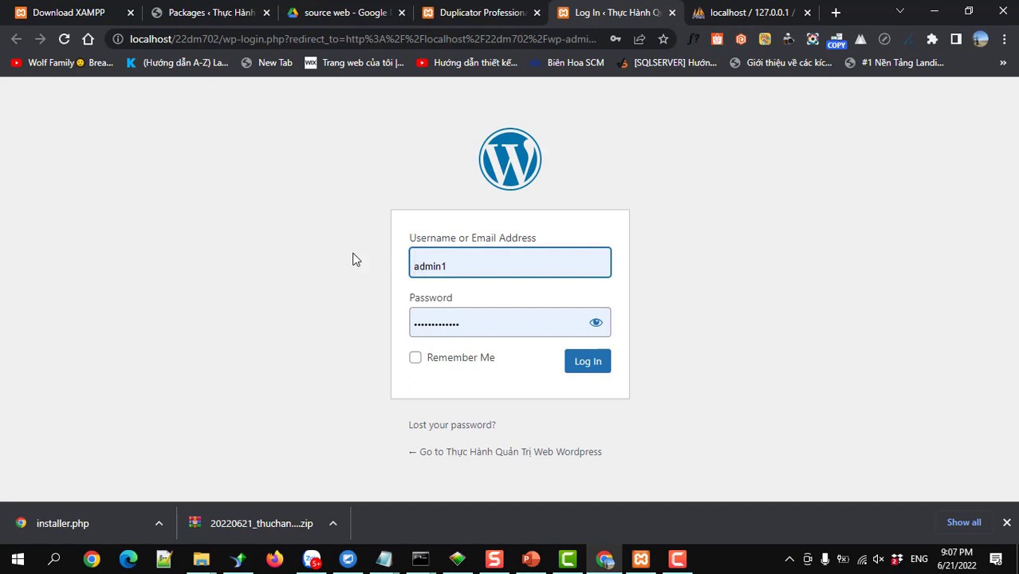
pyautogui.moveTo(468, 267); pyautogui.dragTo(411, 261)
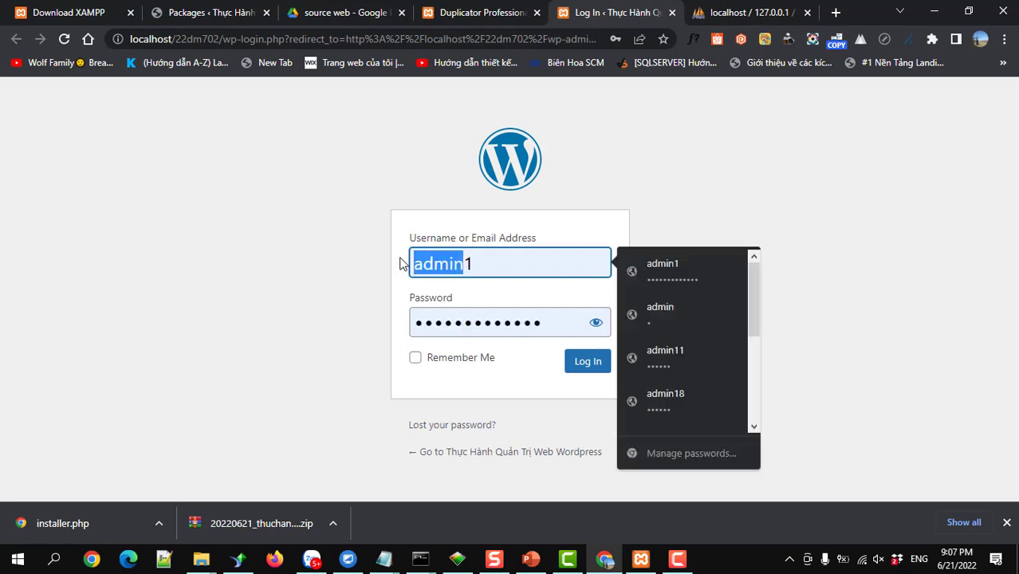
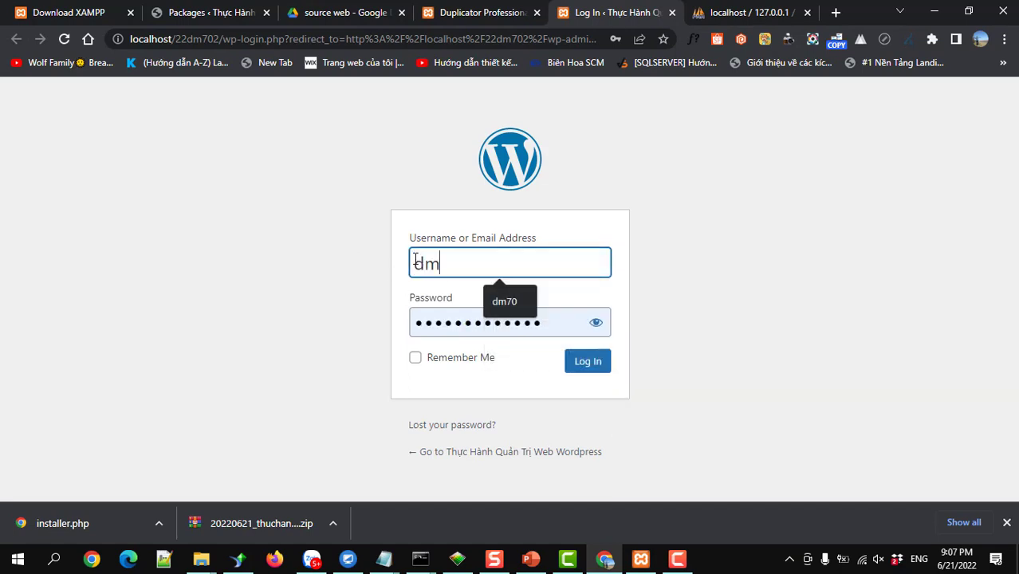
pyautogui.press('Tab')
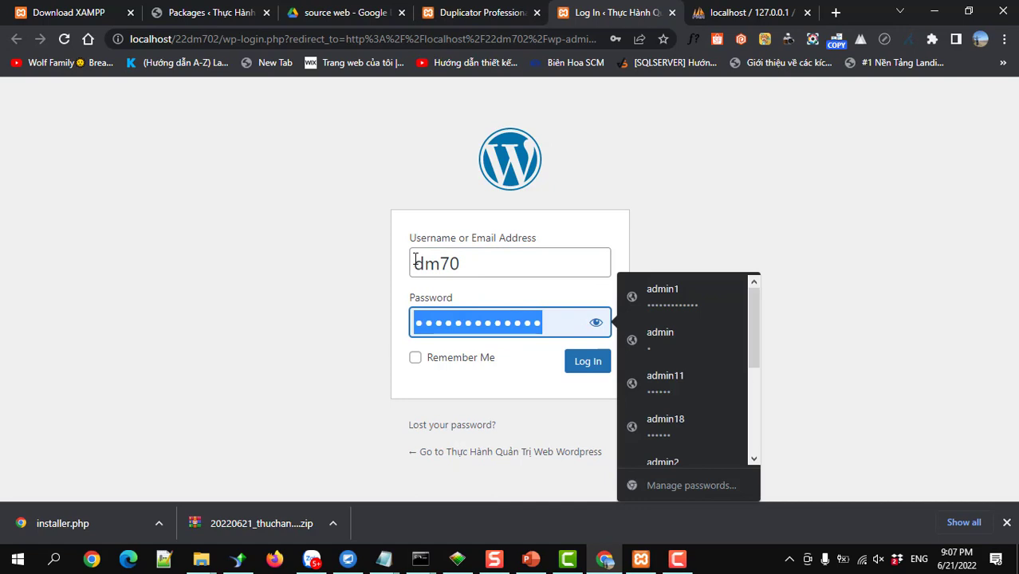
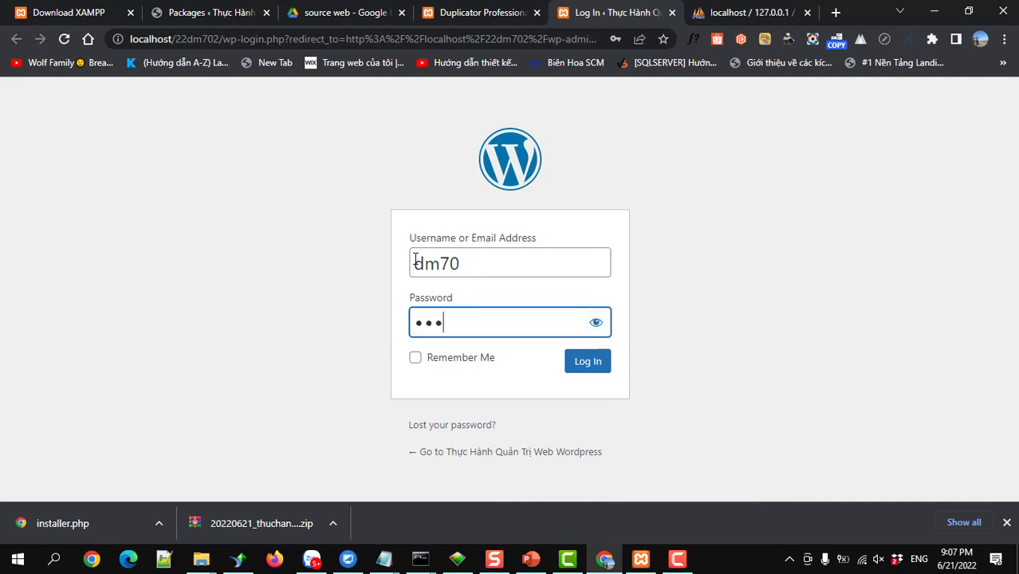
pyautogui.click(593, 321)
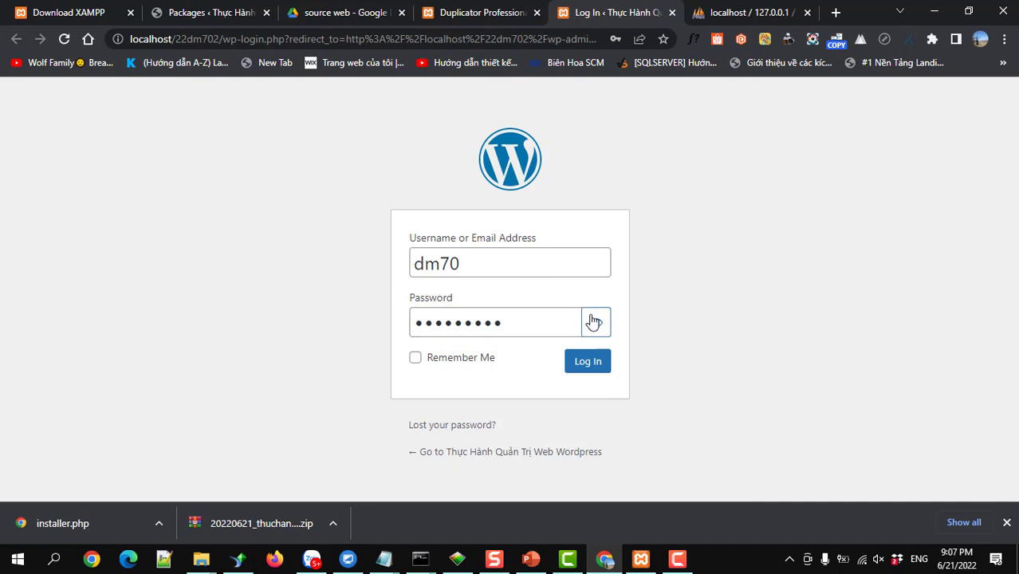
pyautogui.click(593, 321)
pyautogui.click(586, 362)
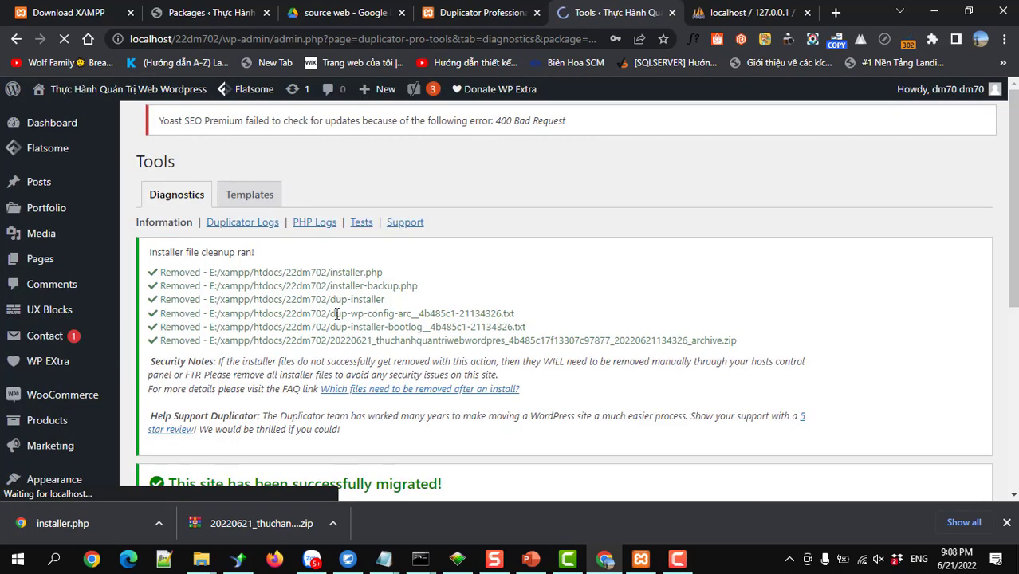
# Decline Chrome's password save and review the Duplicator Pro diagnostics migration notices
pyautogui.scroll(-5, 52, 280)
pyautogui.scroll(5, 53, 280)
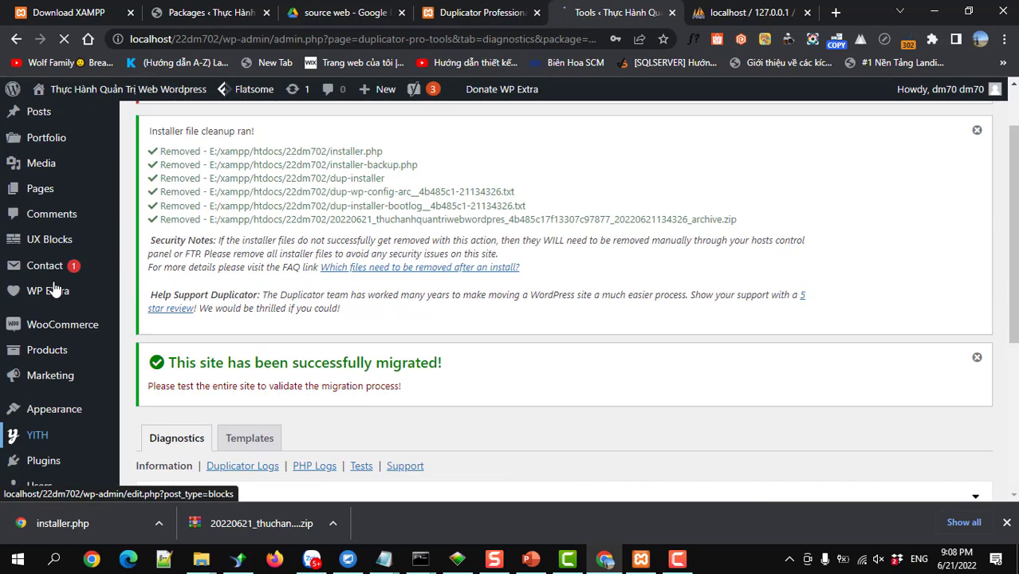
pyautogui.click(635, 254)
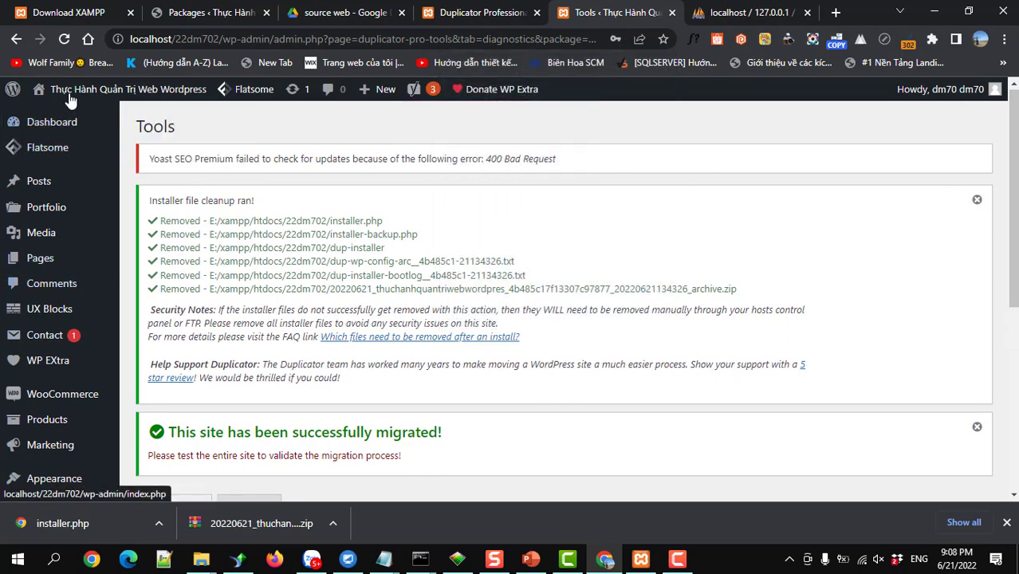
pyautogui.scroll(-5, 77, 271)
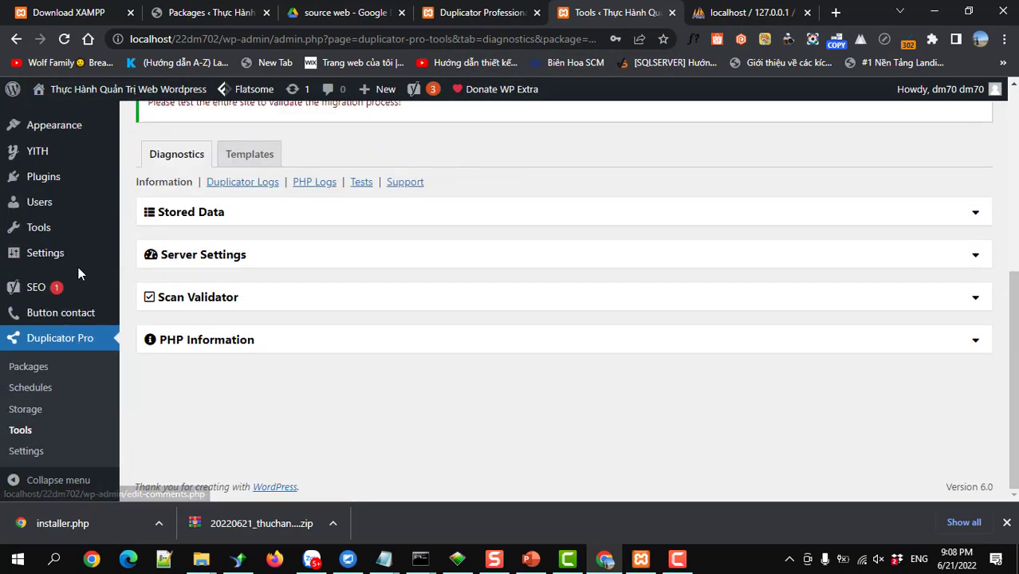
pyautogui.scroll(5, 78, 271)
pyautogui.moveTo(78, 271)
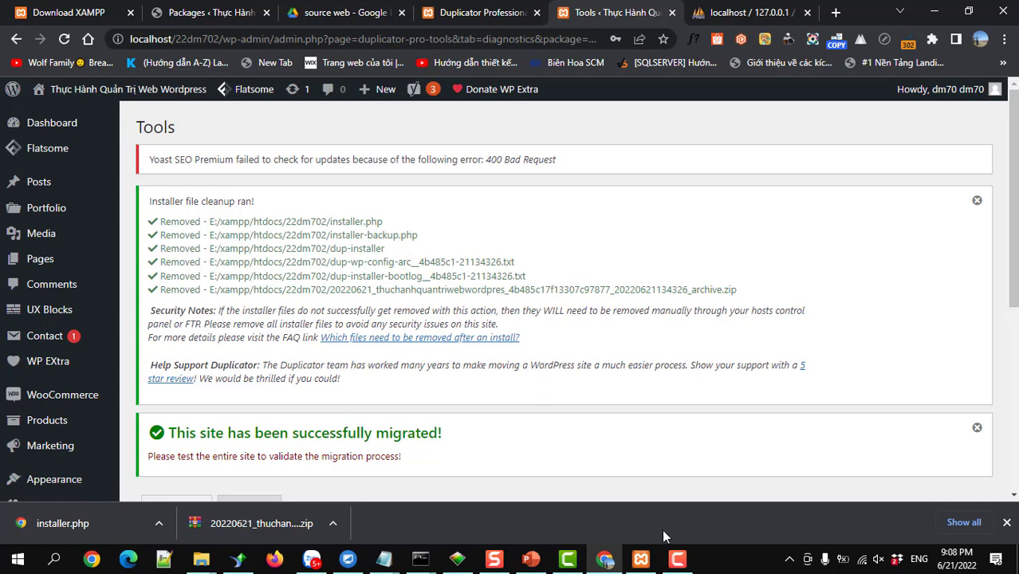
# Select the site address localhost/22dm702 in the address bar for reuse
pyautogui.click(641, 559)
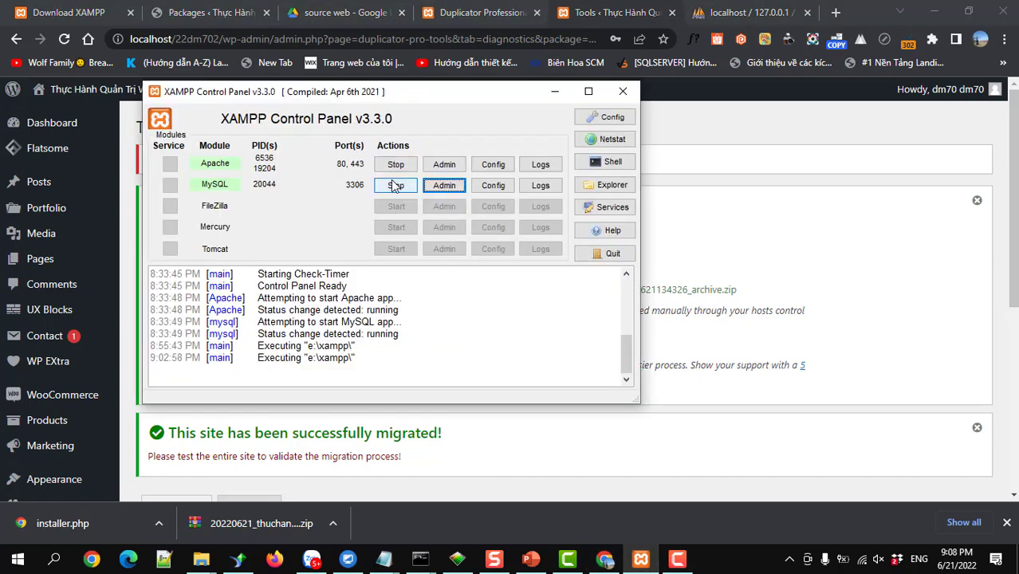
pyautogui.moveTo(219, 38); pyautogui.dragTo(129, 38)
pyautogui.hotkey('ctrl', 'c')
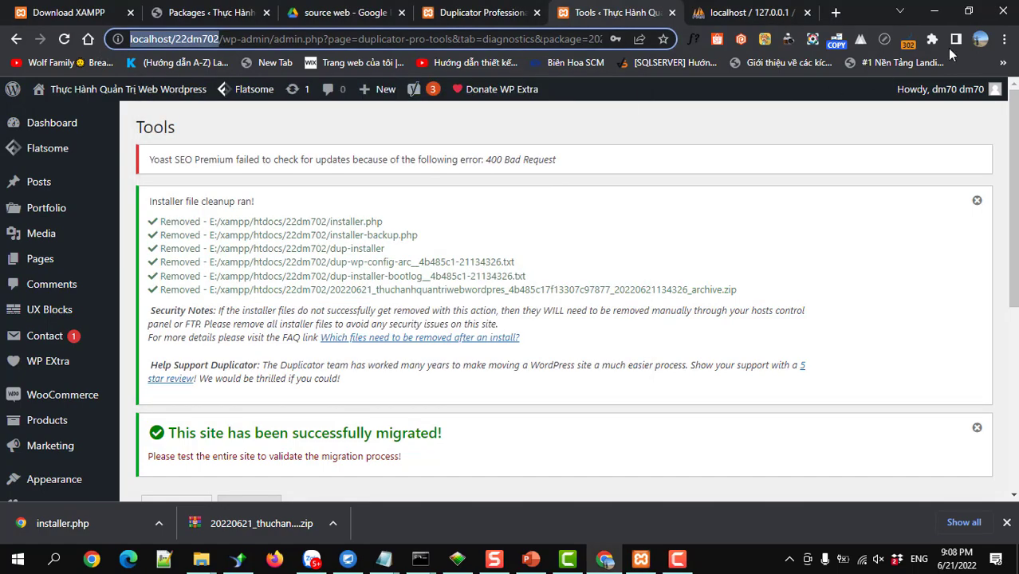
pyautogui.click(1005, 38)
# Load the localhost/22dm702 homepage in a new incognito window
pyautogui.click(921, 94)
pyautogui.hotkey('ctrl', 'v')
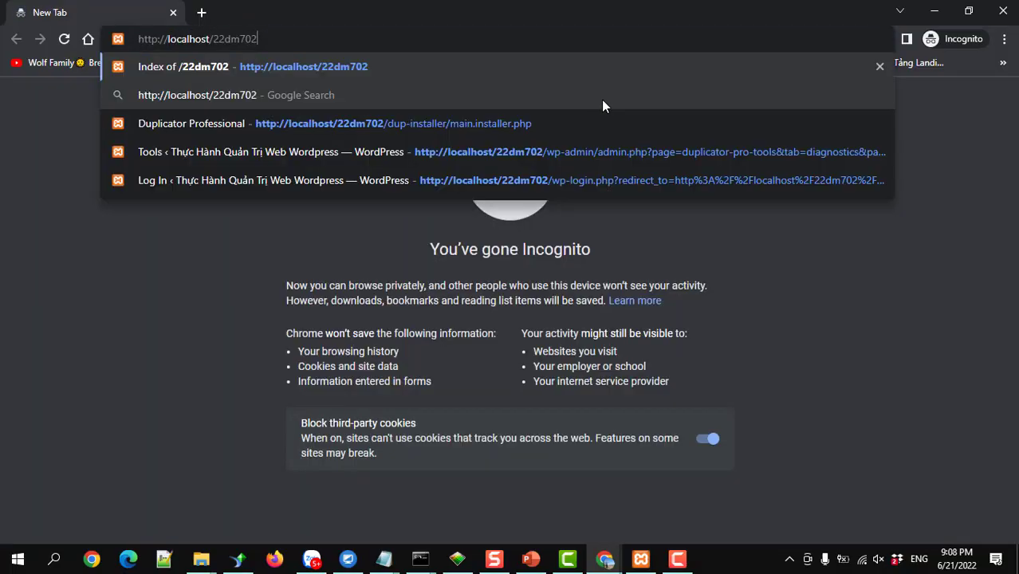
pyautogui.press('Return')
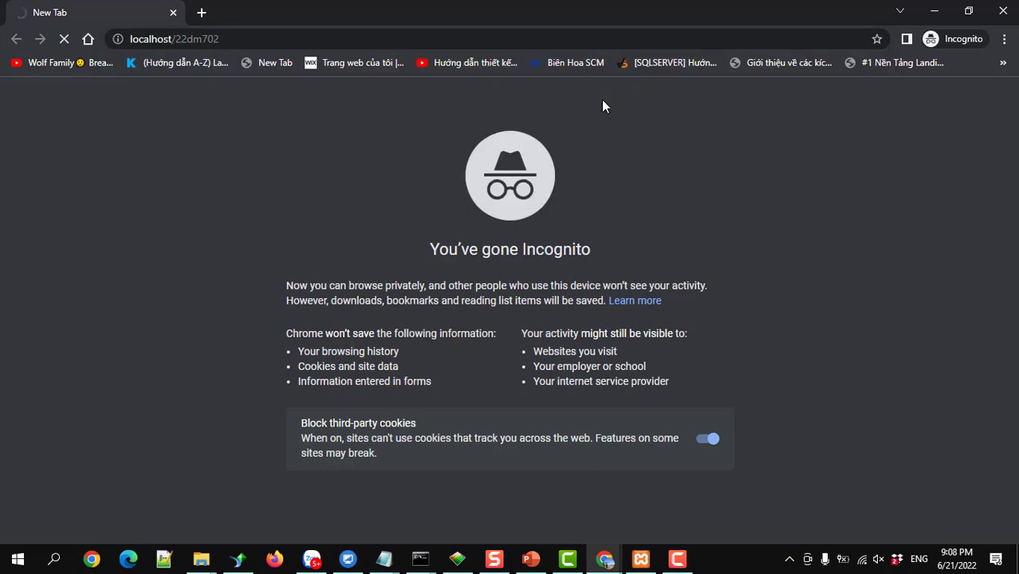
# Open localhost/22dm702/wp-admin in a second tab and compare it with the scrolled homepage
pyautogui.click(201, 13)
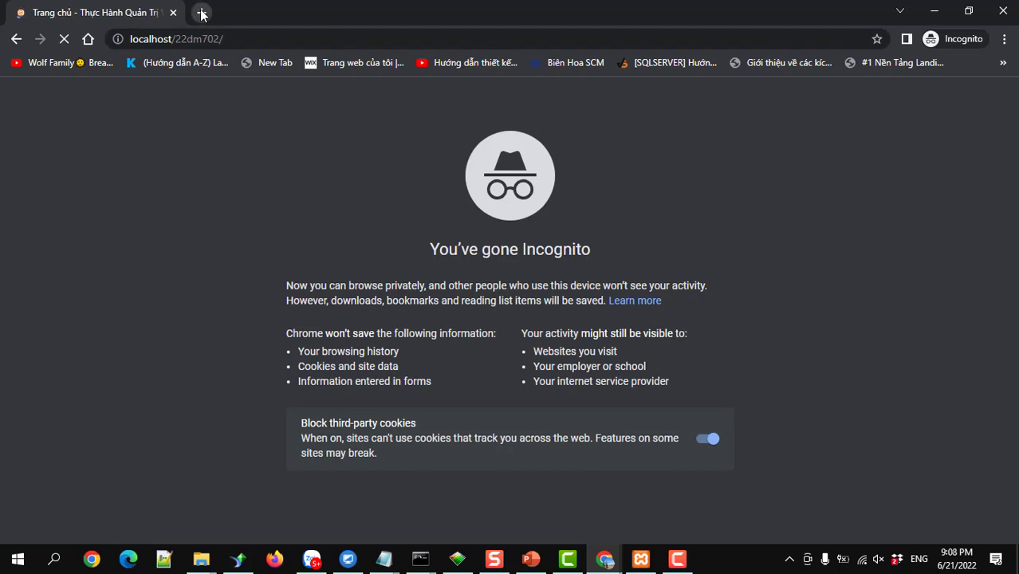
pyautogui.hotkey('ctrl', 'v')
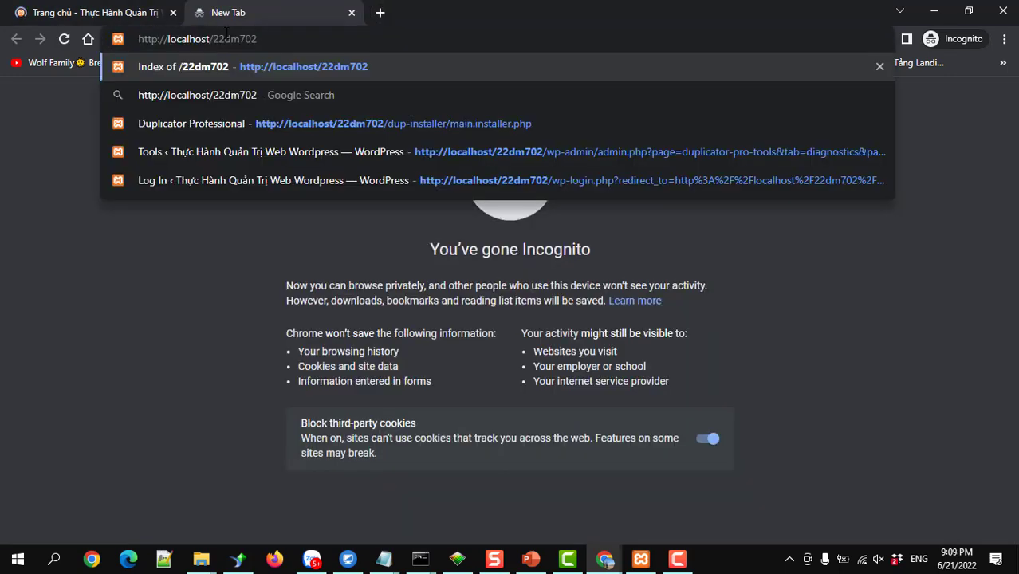
pyautogui.write('/wp-admin')
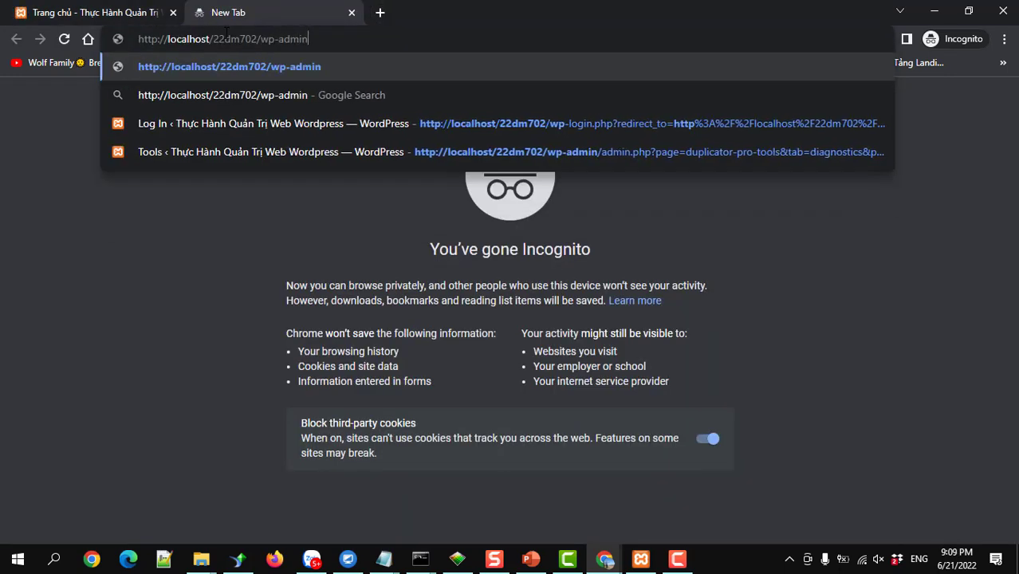
pyautogui.press('Return')
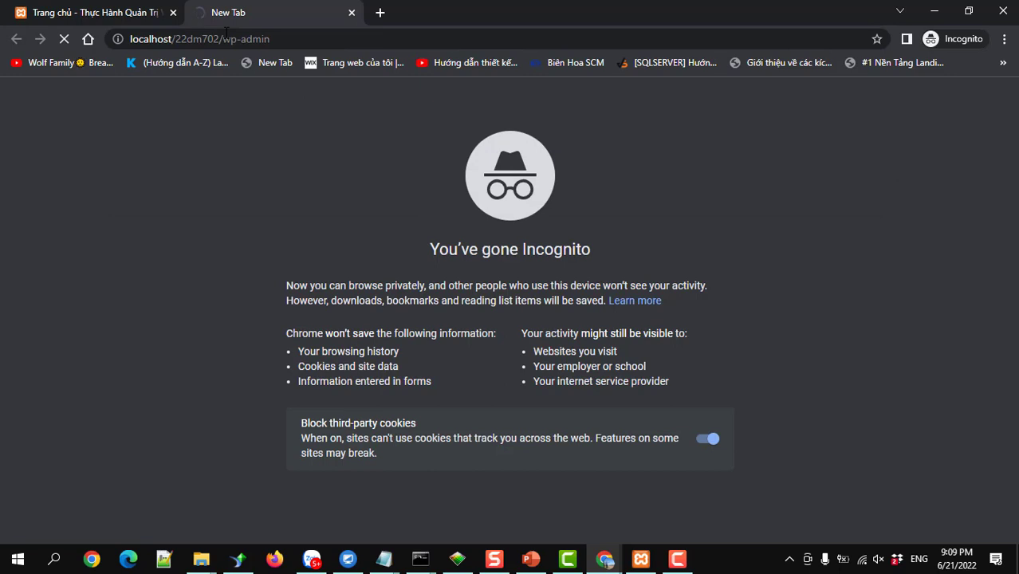
pyautogui.click(125, 15)
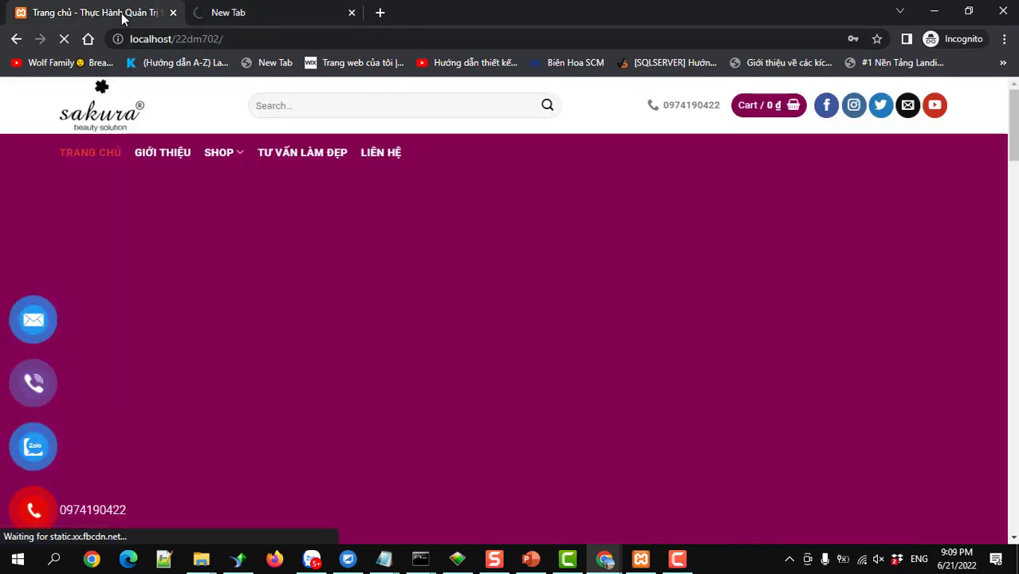
pyautogui.scroll(-3, 315, 271)
pyautogui.scroll(-8, 316, 275)
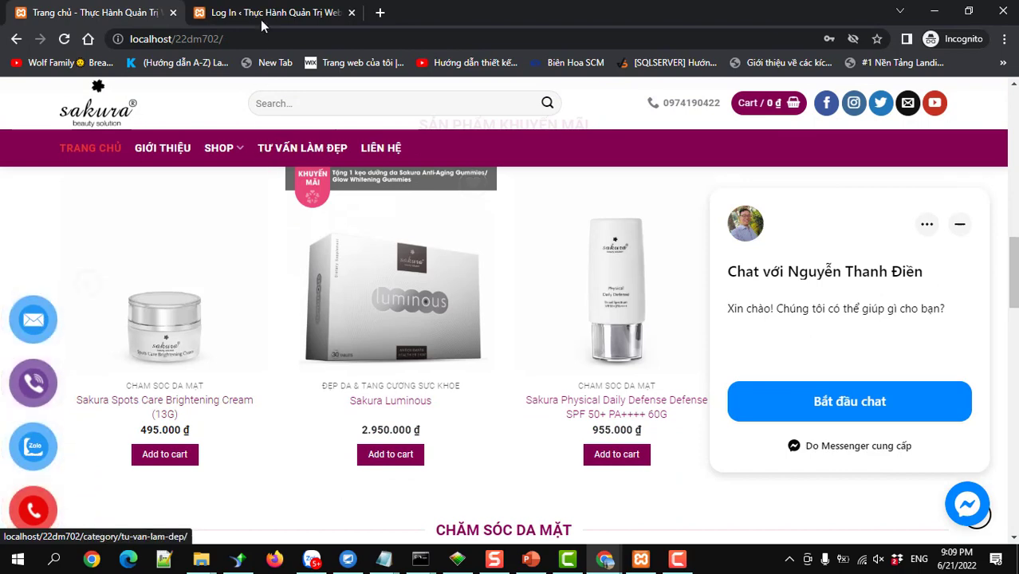
pyautogui.click(271, 13)
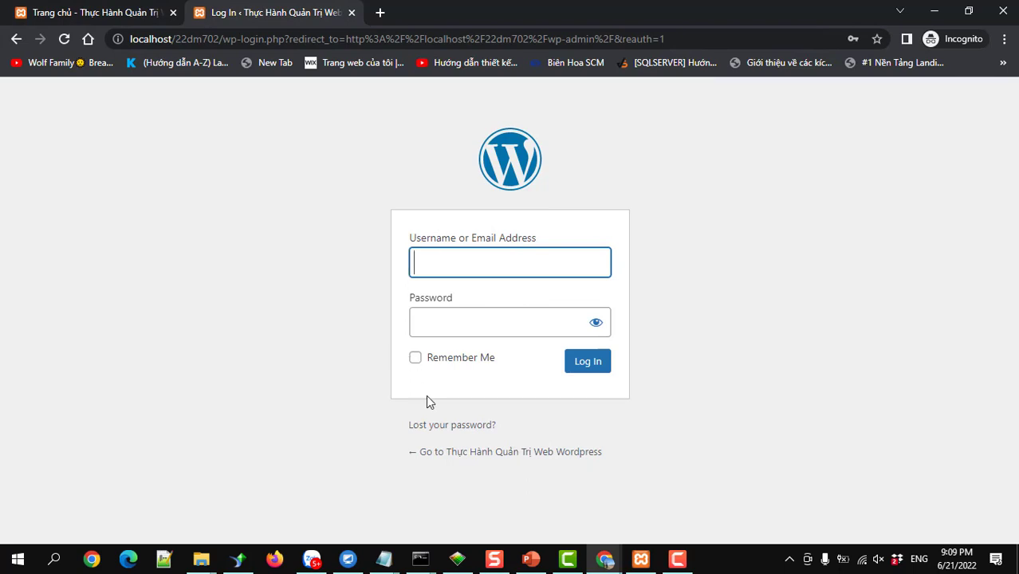
# Return to the WordPress admin Tools window from the taskbar previews
pyautogui.click(634, 560)
pyautogui.click(636, 560)
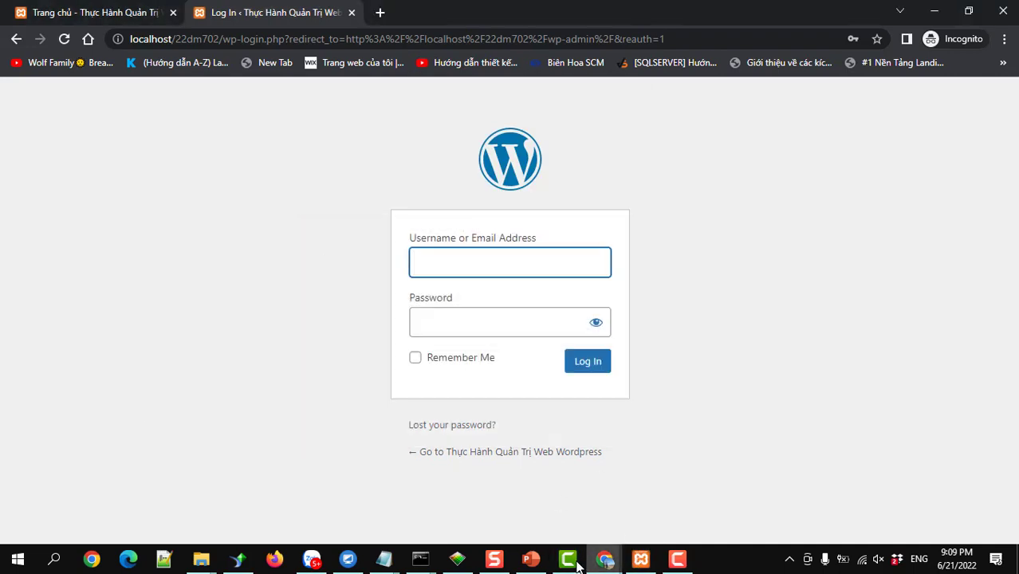
pyautogui.click(603, 560)
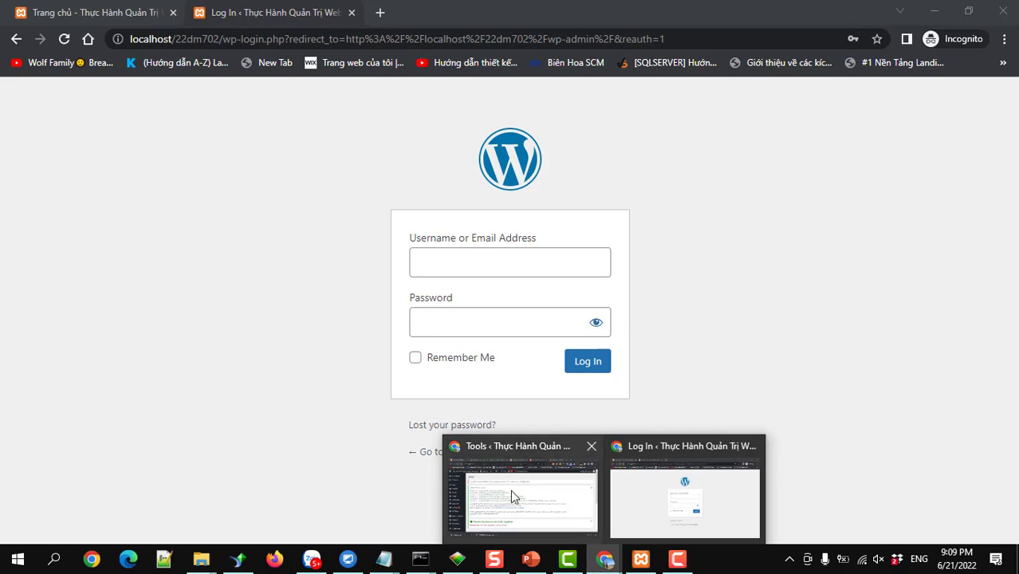
pyautogui.click(512, 496)
# Close the clean-up notice and check Packages » All, which shows No Packages Found
pyautogui.click(976, 201)
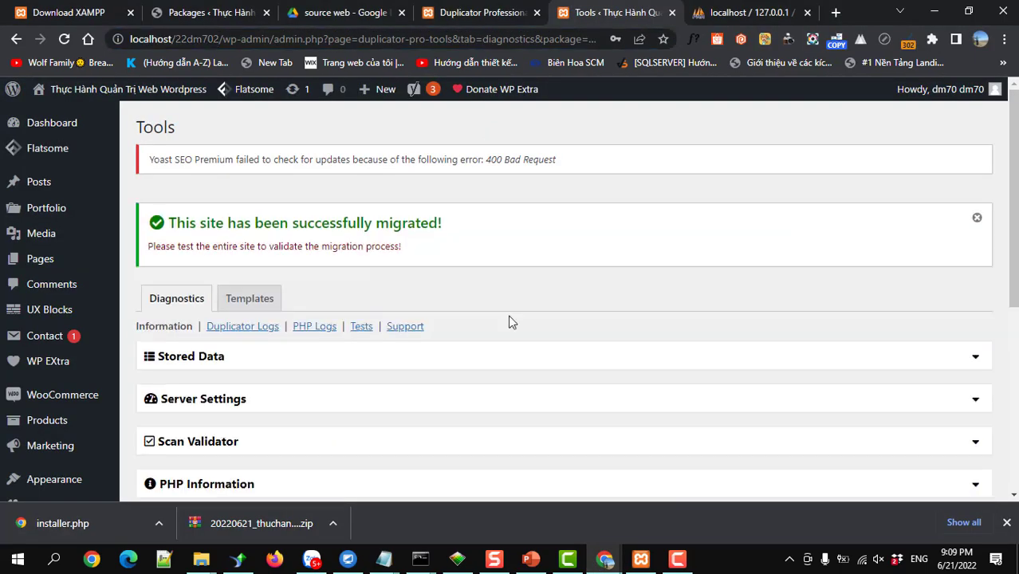
pyautogui.scroll(-3, 11, 375)
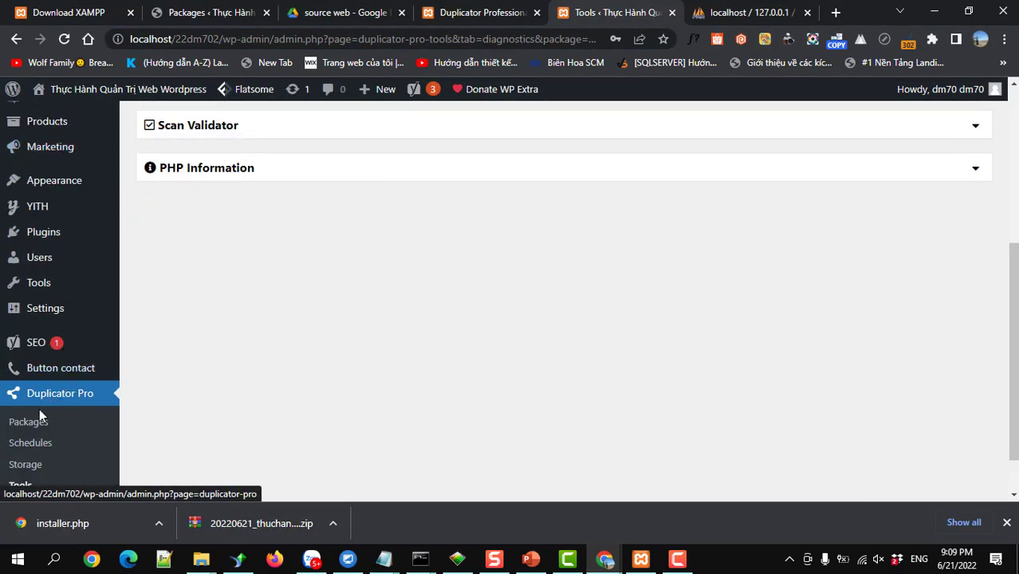
pyautogui.click(33, 422)
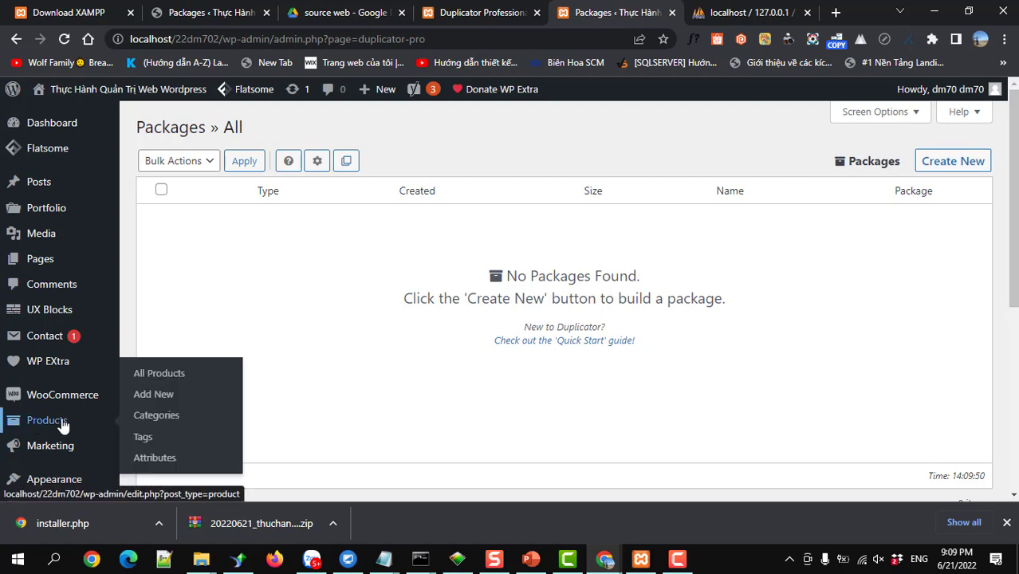
pyautogui.scroll(-3, 56, 424)
pyautogui.scroll(2, 64, 429)
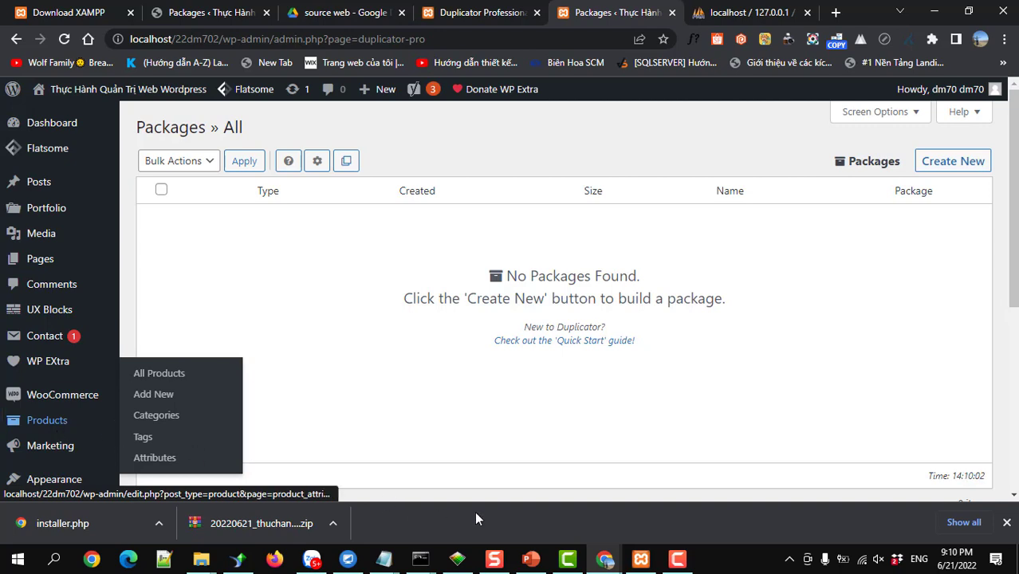
pyautogui.click(673, 564)
pyautogui.click(673, 564)
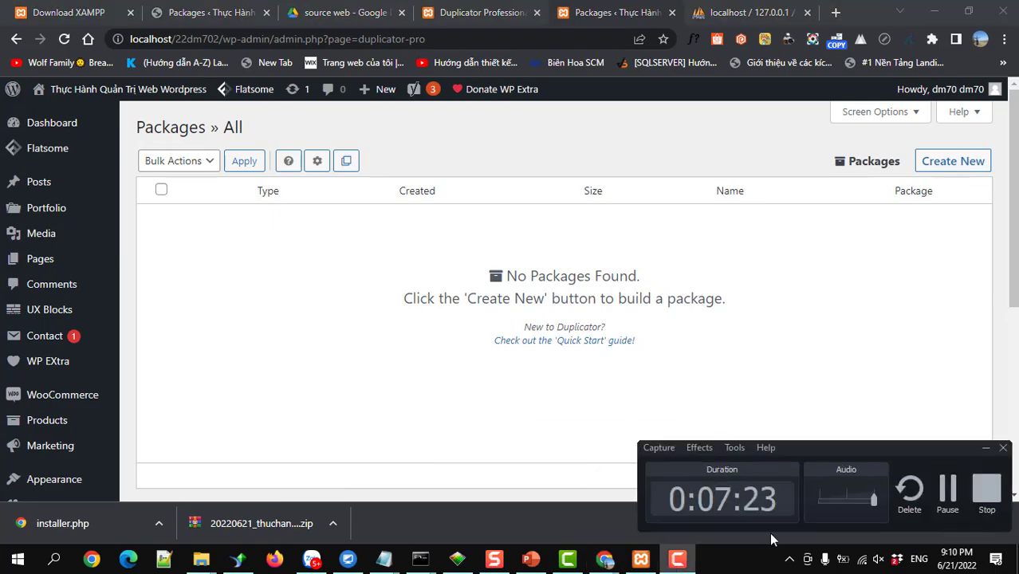